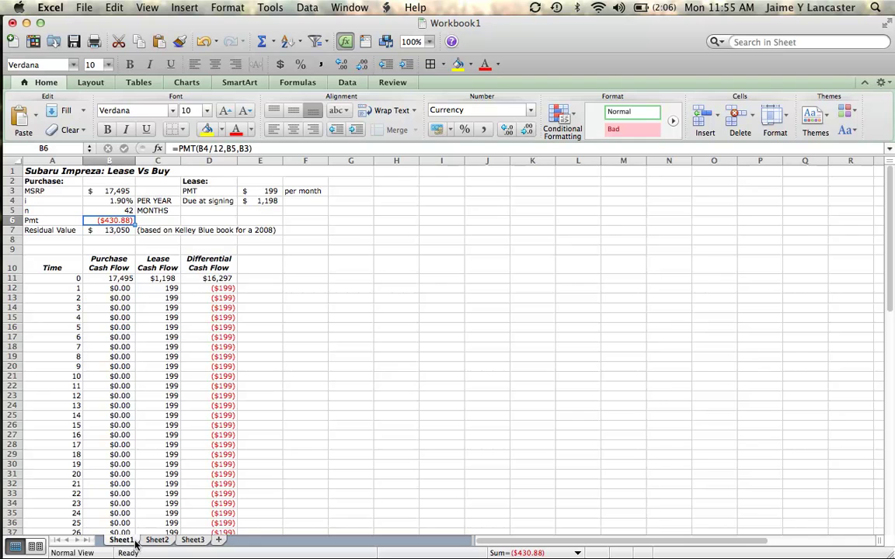
Look over Sheet2 and Sheet3, add blank Sheet4 and Sheet5, then return to Sheet1.
{"action": "left_click", "coordinate": [156, 540]}
{"action": "left_click", "coordinate": [191, 540]}
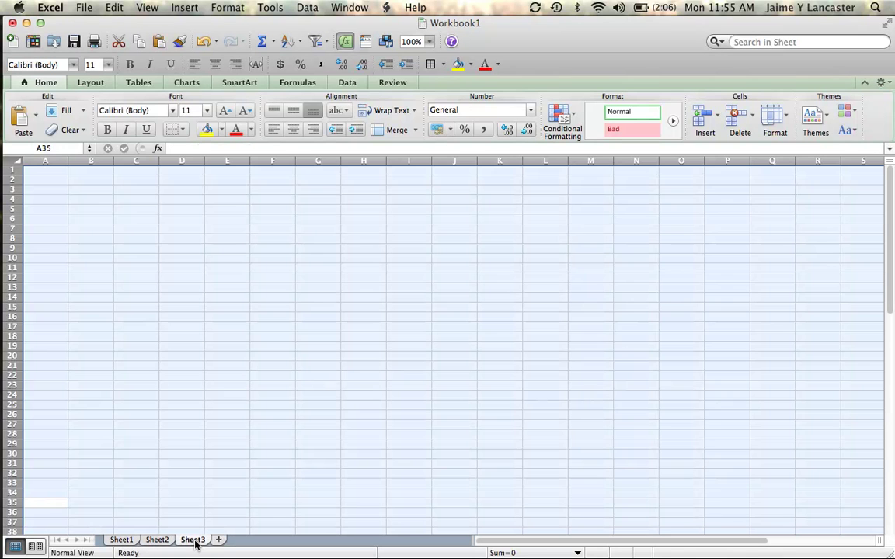
{"action": "left_click", "coordinate": [121, 540]}
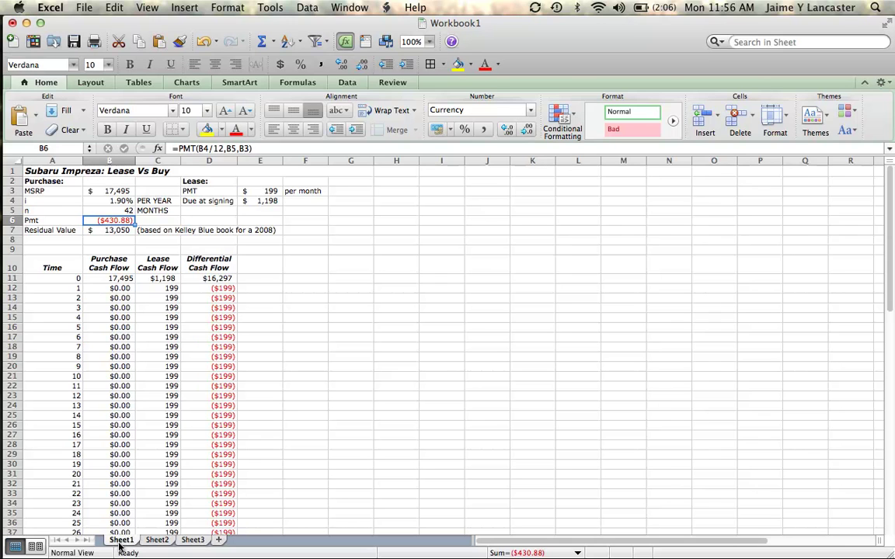
{"action": "left_click", "coordinate": [218, 540]}
{"action": "left_click", "coordinate": [256, 542]}
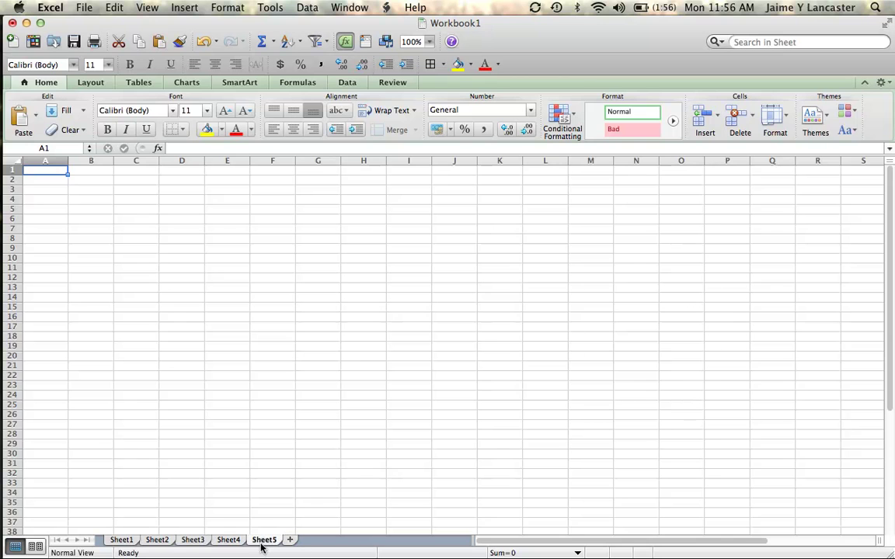
{"action": "left_click", "coordinate": [121, 539]}
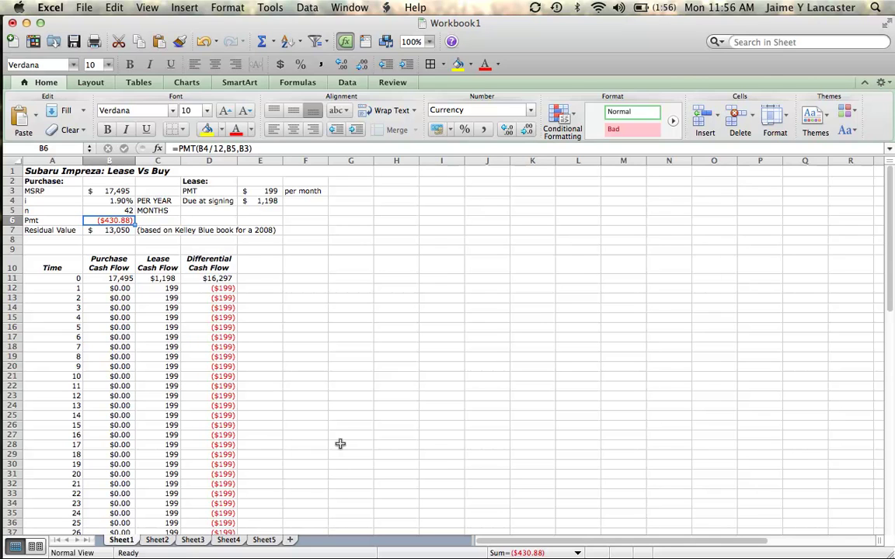
In General preferences, set Sheets in new workbook to 1 and standard font Size to 11.
{"action": "left_click", "coordinate": [51, 8]}
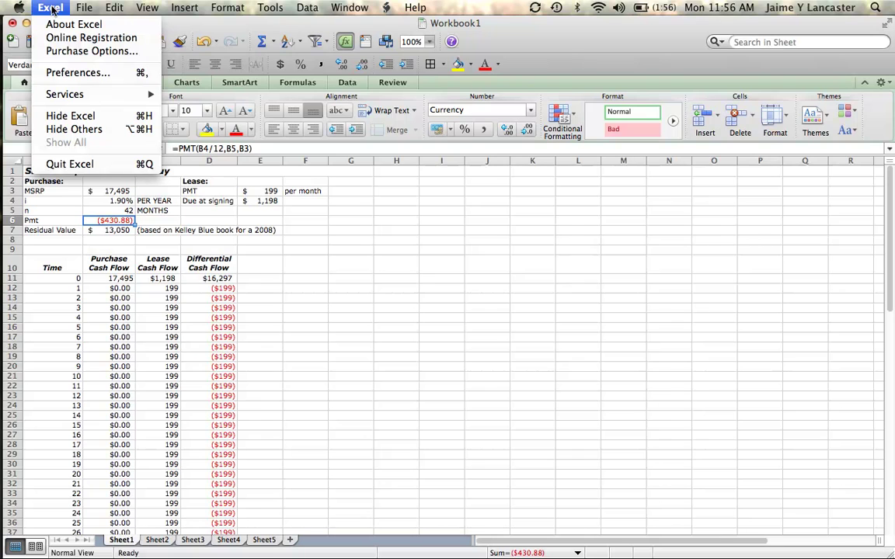
{"action": "left_click", "coordinate": [55, 75]}
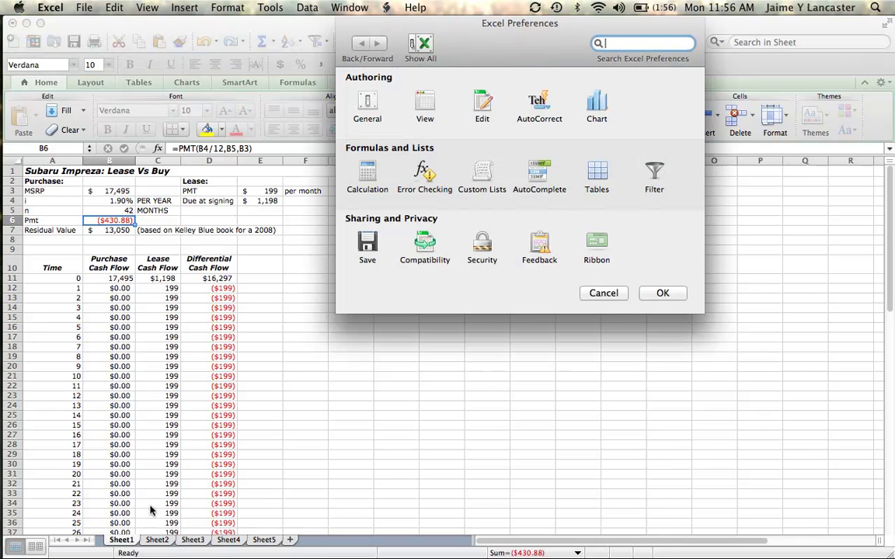
{"action": "left_click", "coordinate": [368, 106]}
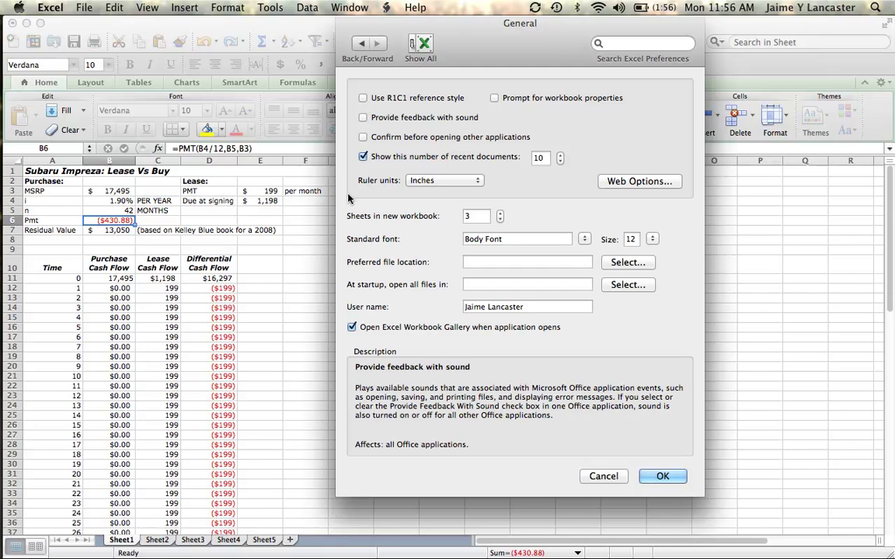
{"action": "mouse_move", "coordinate": [351, 219]}
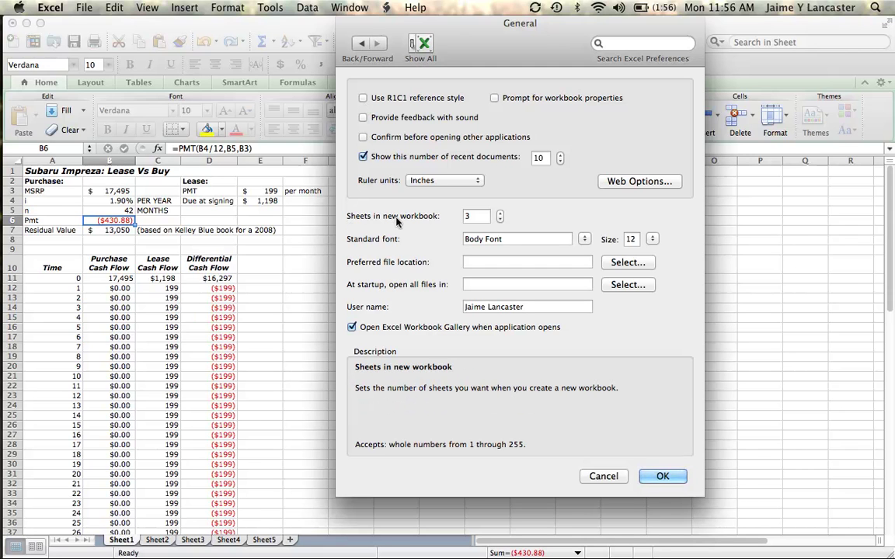
{"action": "left_click", "coordinate": [501, 221]}
{"action": "left_click", "coordinate": [501, 220]}
{"action": "left_click", "coordinate": [632, 239]}
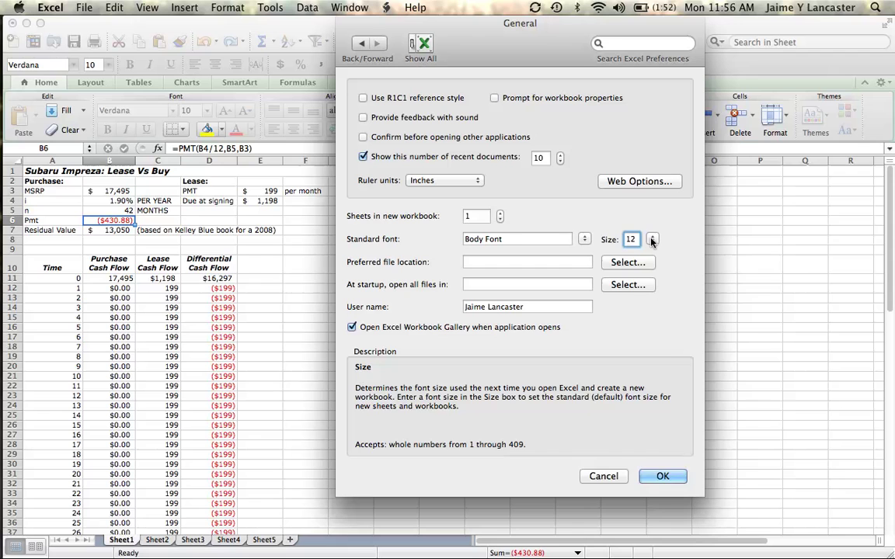
{"action": "left_click", "coordinate": [653, 239]}
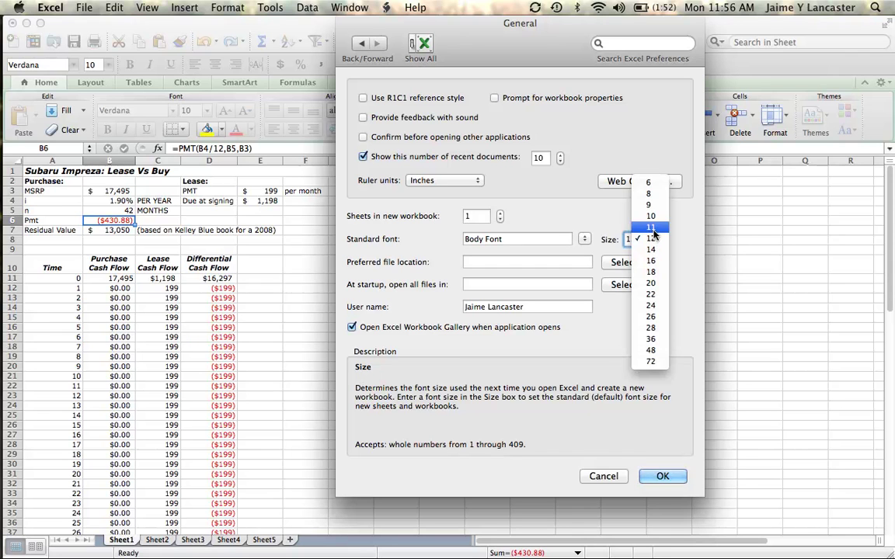
{"action": "left_click", "coordinate": [653, 229]}
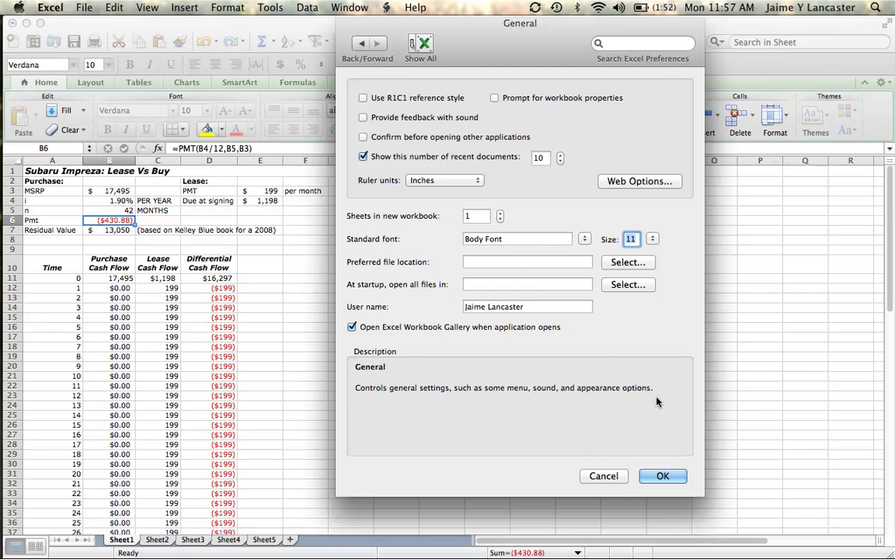
Close Preferences with OK, step down to B7, then reselect the payment cell B6.
{"action": "left_click", "coordinate": [667, 475]}
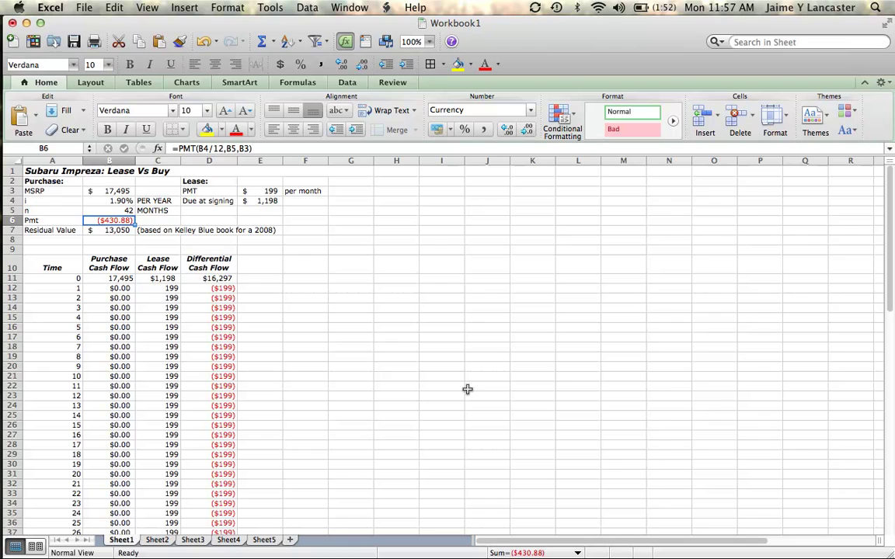
{"action": "key", "text": "Down"}
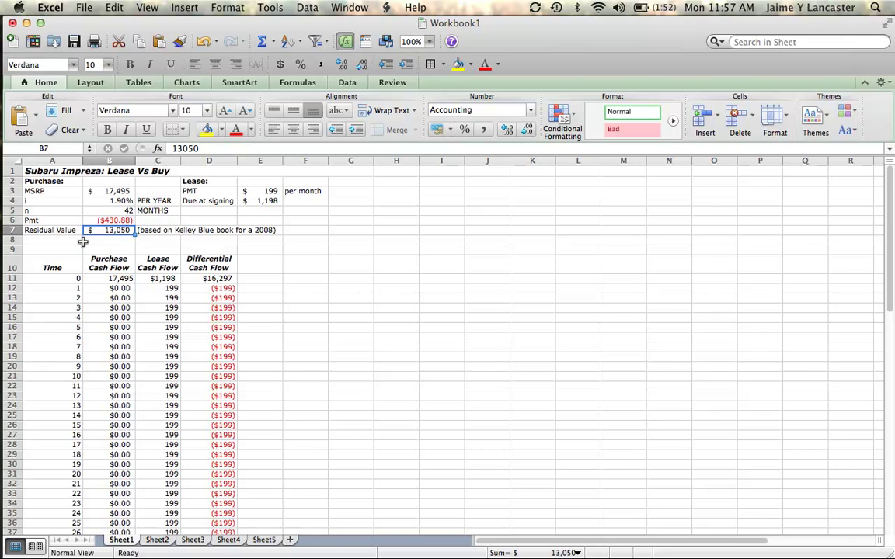
{"action": "left_click", "coordinate": [99, 221]}
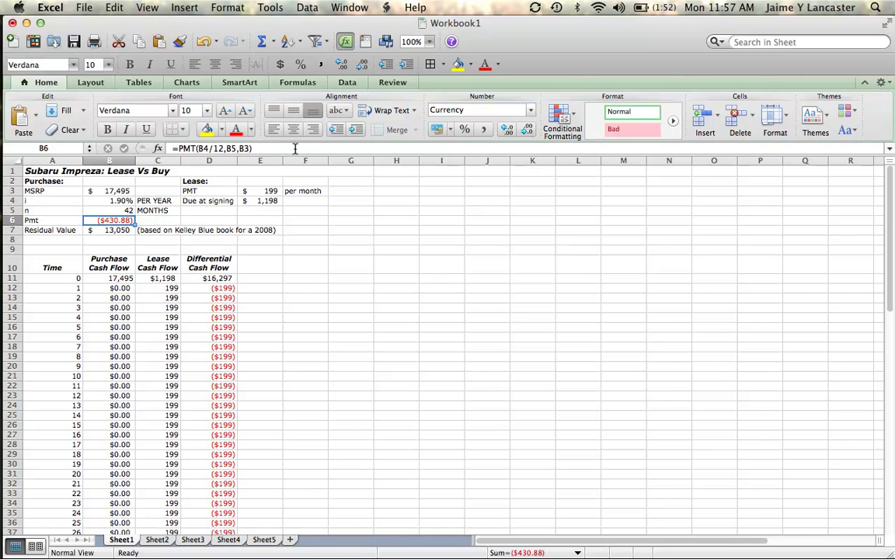
Enter =PMT(B4/12,B5,B3) in B6 to get the ($430.88) monthly payment.
{"action": "type", "text": "=pmt("}
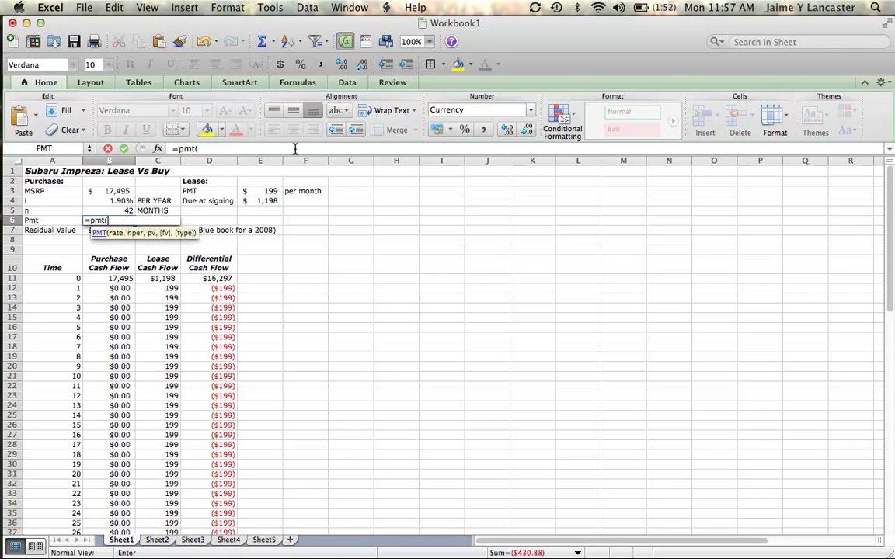
{"action": "left_click", "coordinate": [114, 202]}
{"action": "type", "text": "/12,"}
{"action": "left_click", "coordinate": [118, 211]}
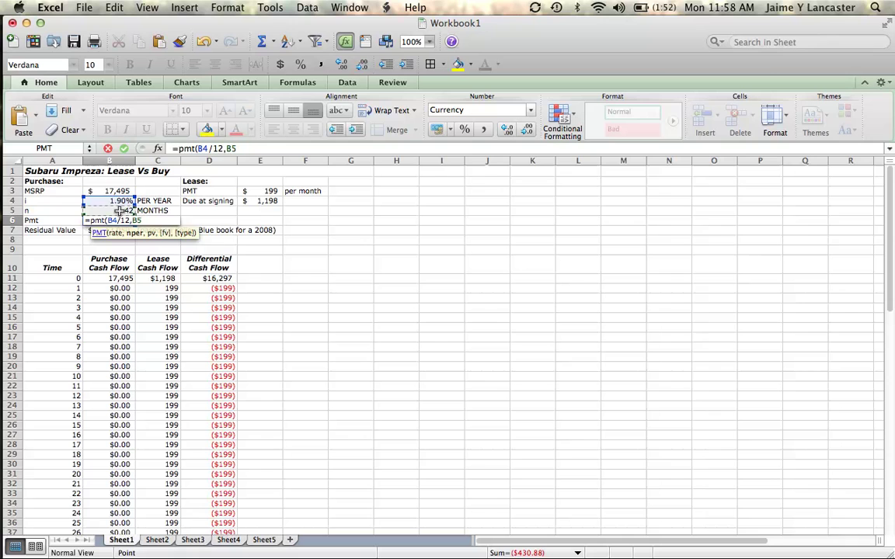
{"action": "type", "text": ","}
{"action": "left_click", "coordinate": [116, 191]}
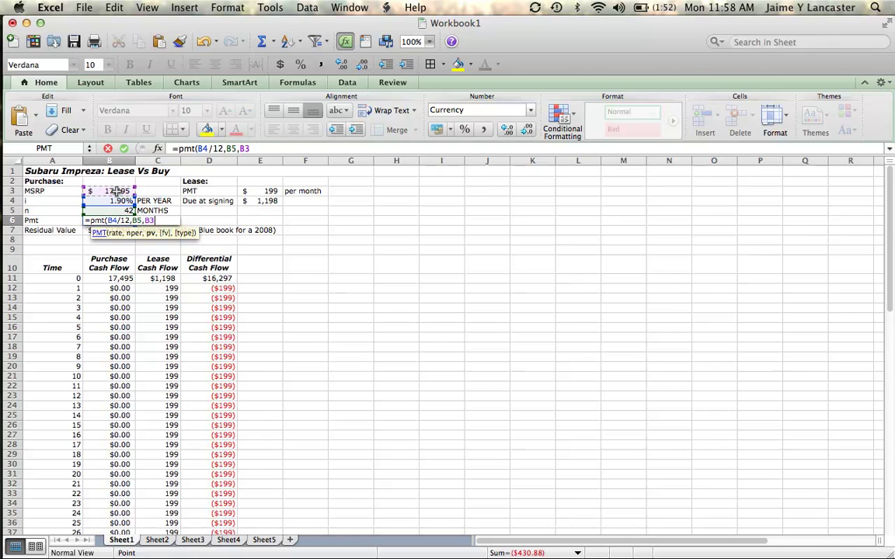
{"action": "type", "text": ")"}
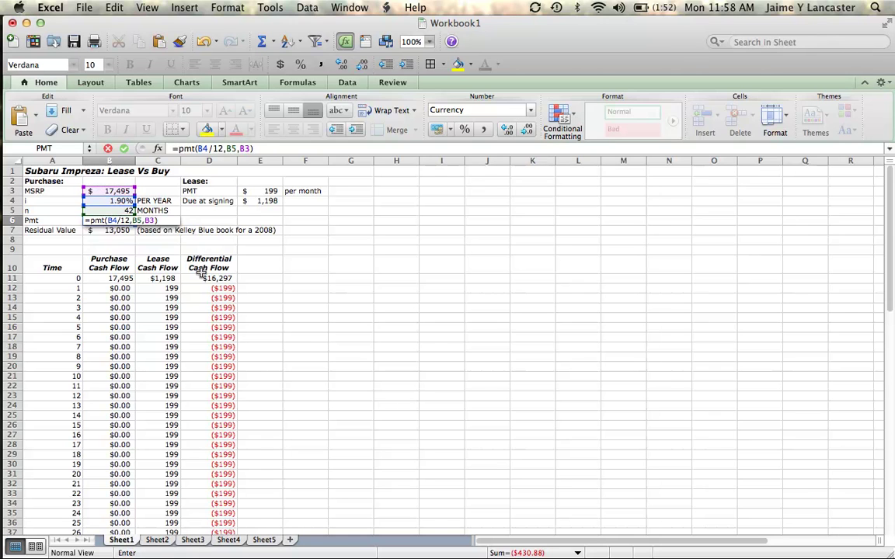
{"action": "key", "text": "Return"}
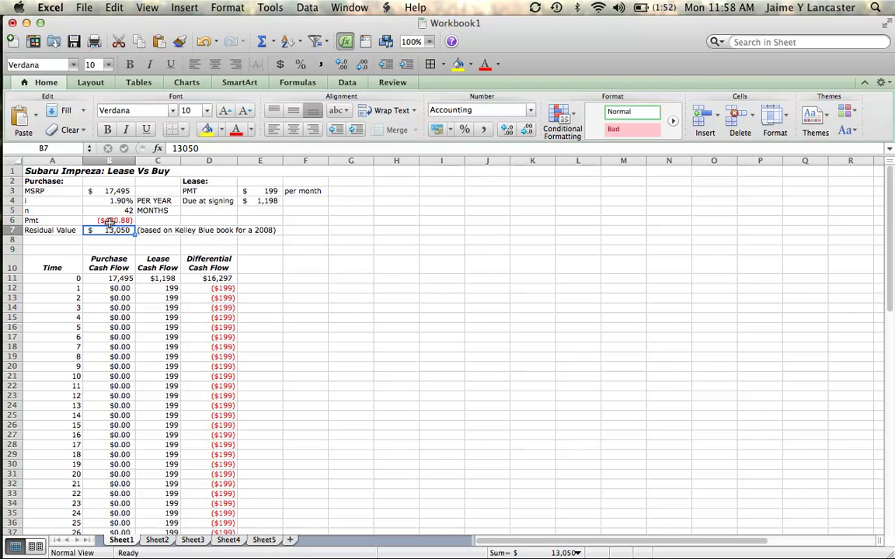
Review the B6 payment formula, recommit it unchanged, and leave B6 selected.
{"action": "left_click", "coordinate": [101, 220]}
{"action": "left_click", "coordinate": [111, 230]}
{"action": "key", "text": "Up"}
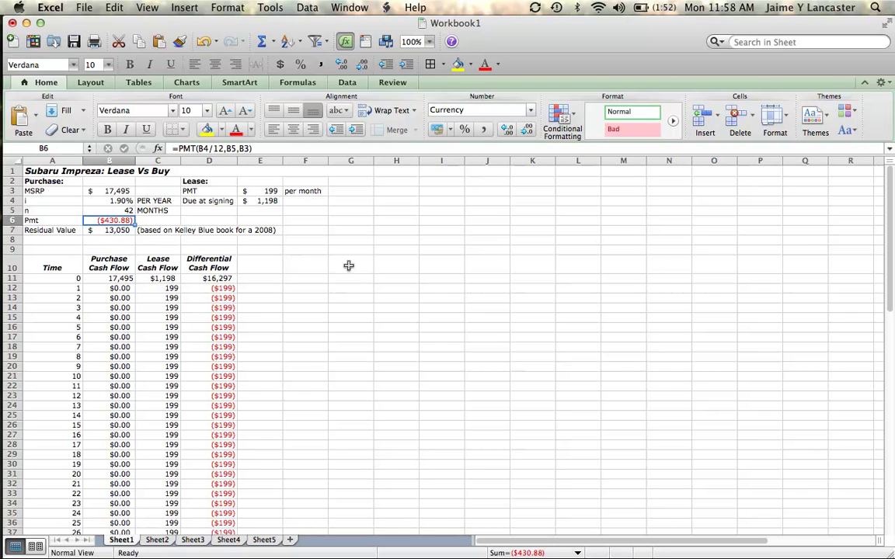
{"action": "double_click", "coordinate": [110, 220]}
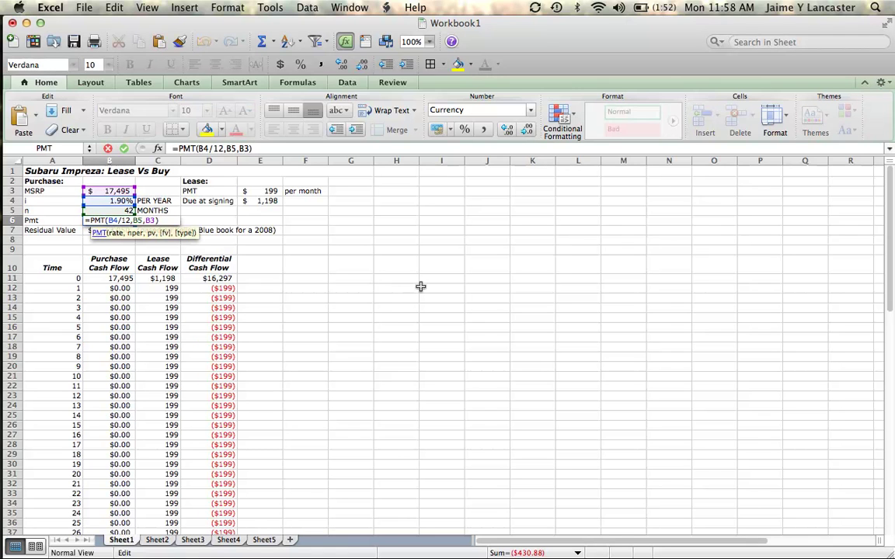
{"action": "key", "text": "Return"}
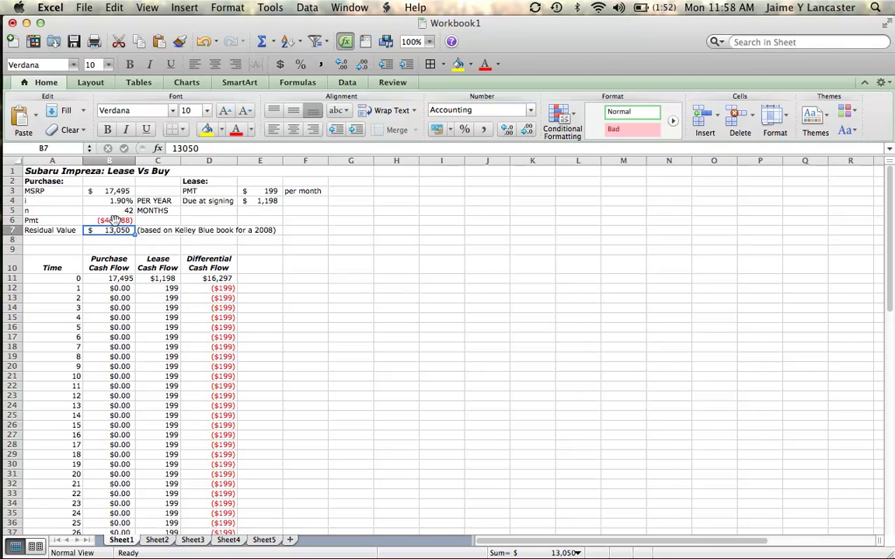
{"action": "left_click", "coordinate": [108, 220]}
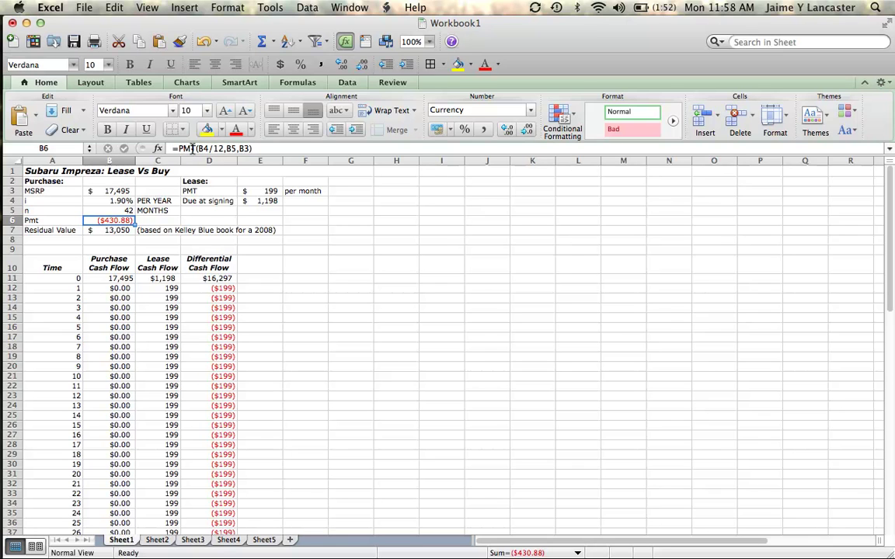
In Edit preferences, leave Direction as Down and uncheck 'After pressing RETURN, move selection'.
{"action": "left_click", "coordinate": [49, 7]}
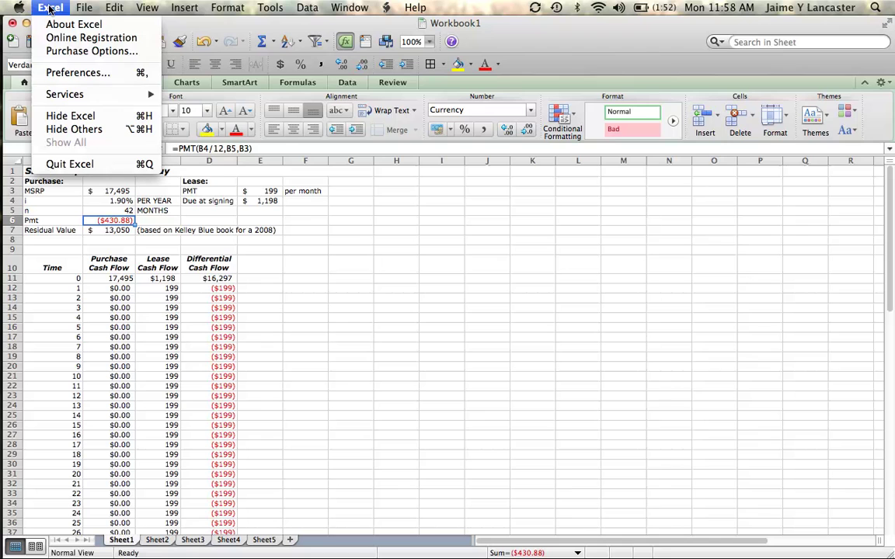
{"action": "left_click", "coordinate": [58, 78]}
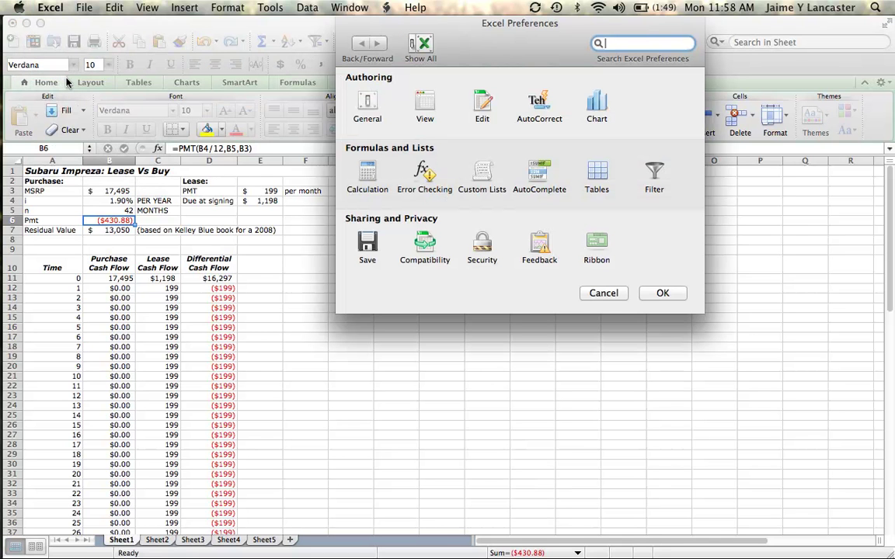
{"action": "left_click", "coordinate": [482, 107]}
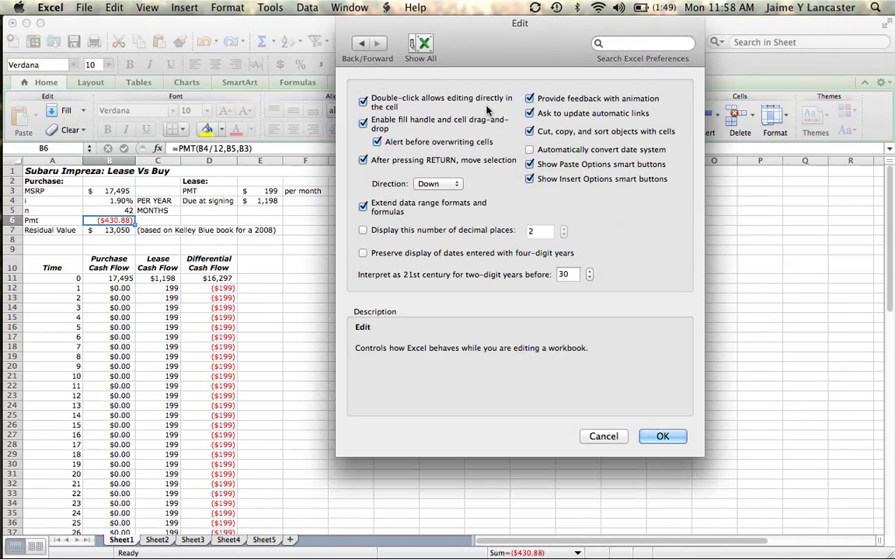
{"action": "mouse_move", "coordinate": [487, 159]}
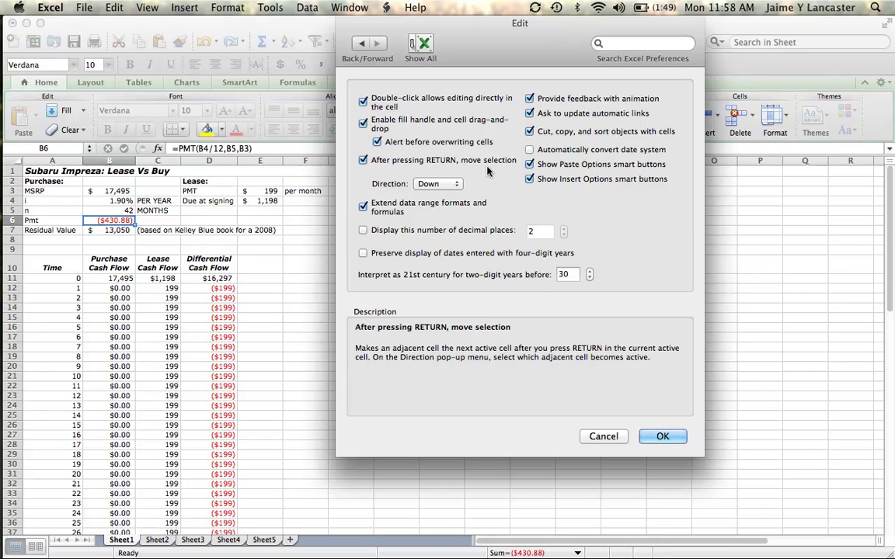
{"action": "left_click", "coordinate": [434, 184]}
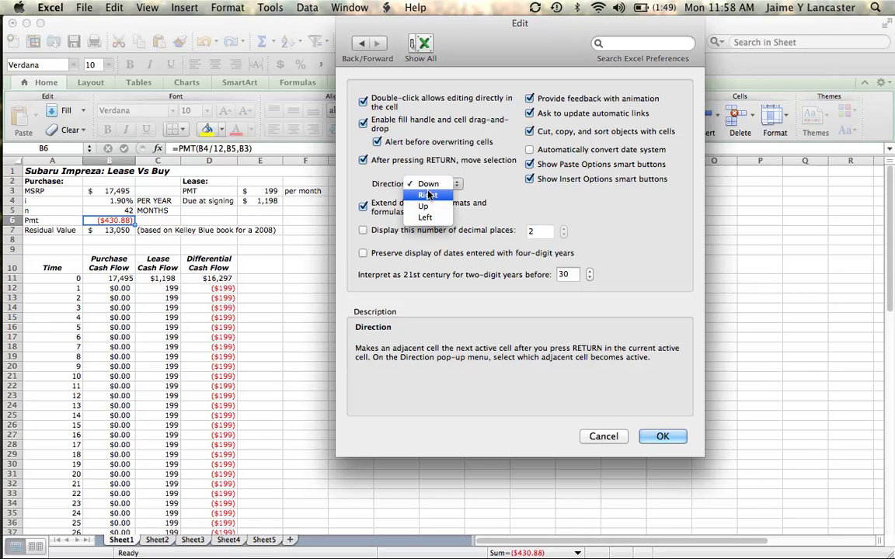
{"action": "left_click", "coordinate": [428, 185]}
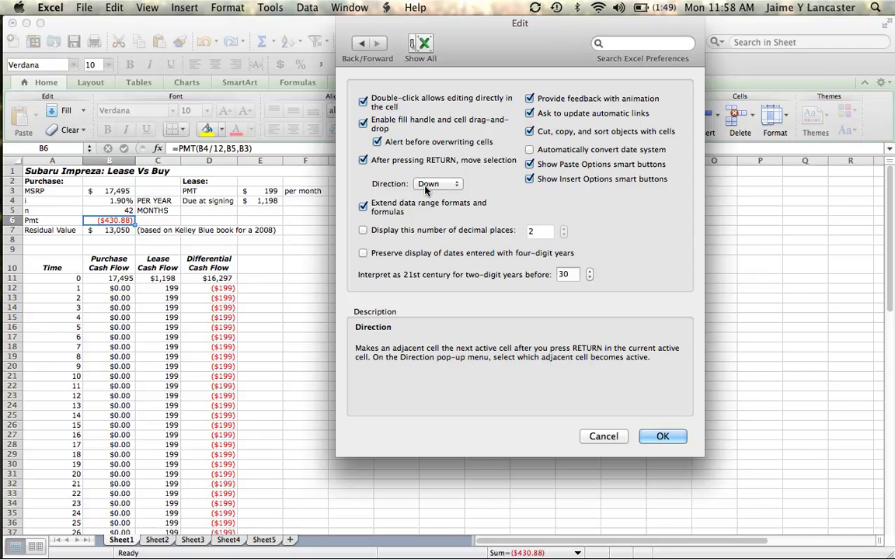
{"action": "left_click", "coordinate": [362, 161]}
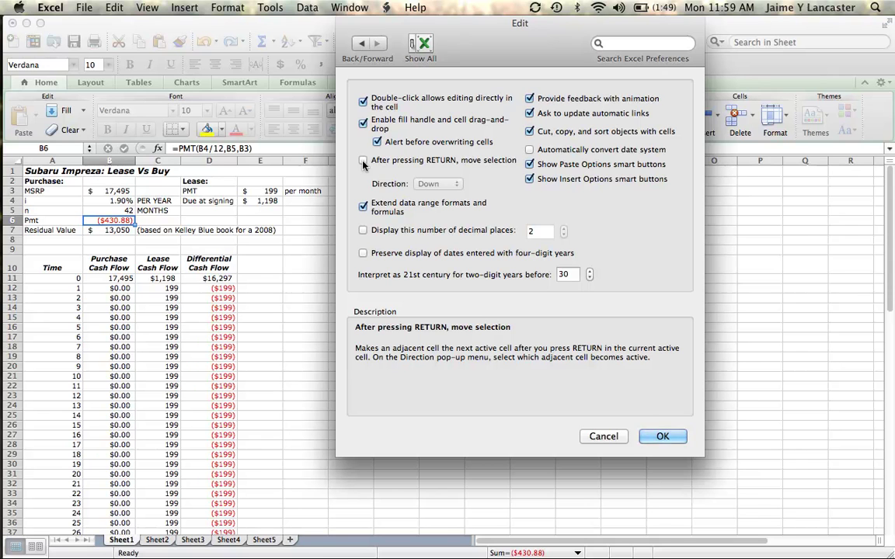
Confirm the Edit preference change with OK, returning to the lease-vs-buy Sheet1.
{"action": "left_click", "coordinate": [659, 435]}
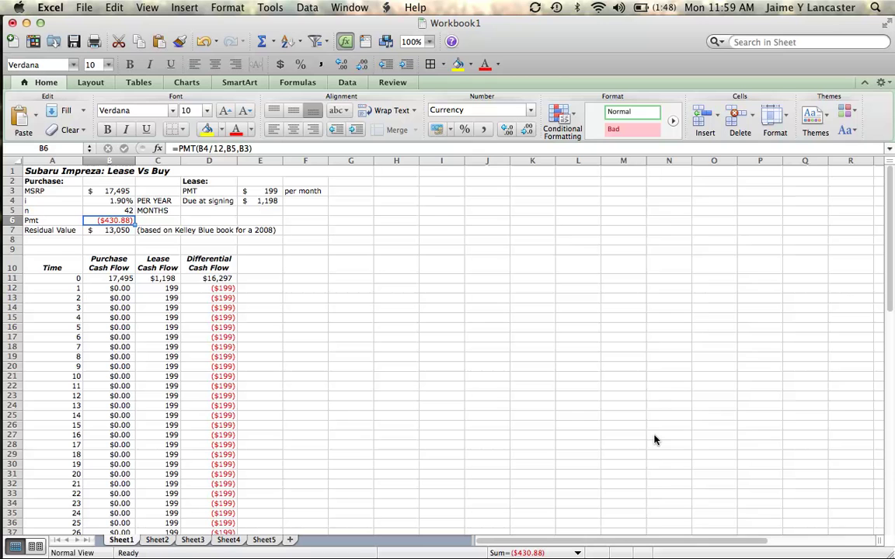
{"action": "mouse_move", "coordinate": [7, 311]}
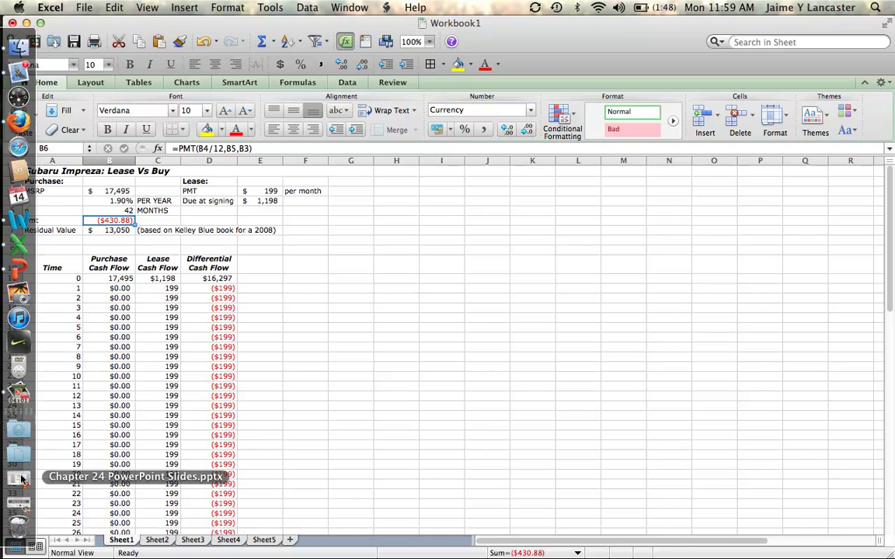